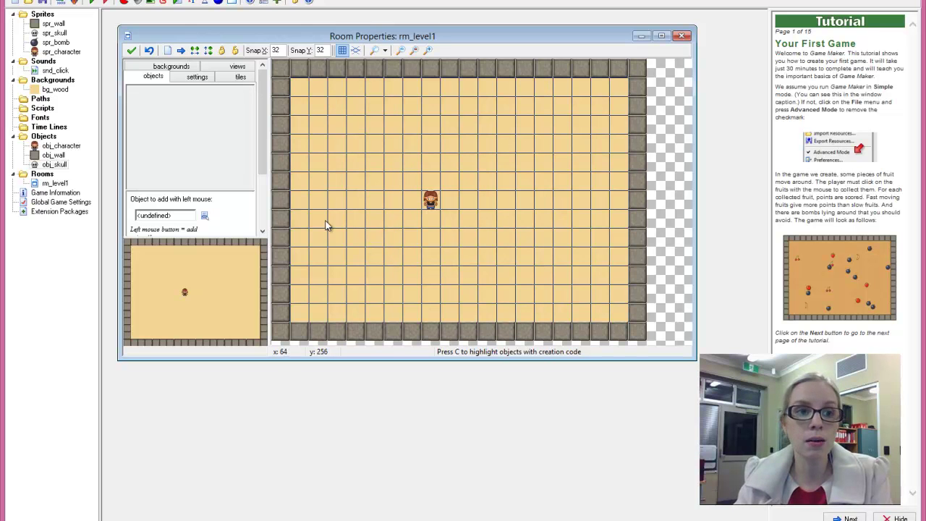
Step: Open obj_character and inspect its wall collision's Move Fixed settings without changes
{"action": "double_click", "coordinate": [66, 146]}
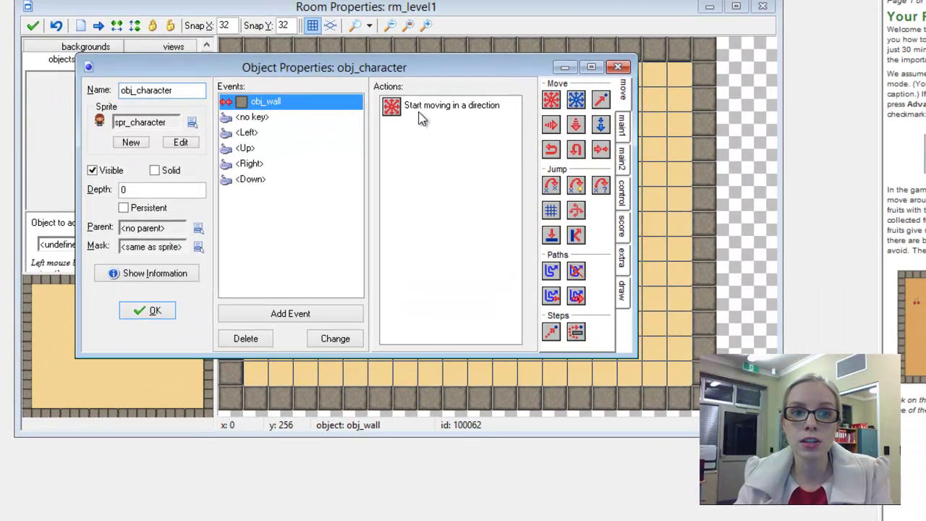
{"action": "double_click", "coordinate": [423, 107]}
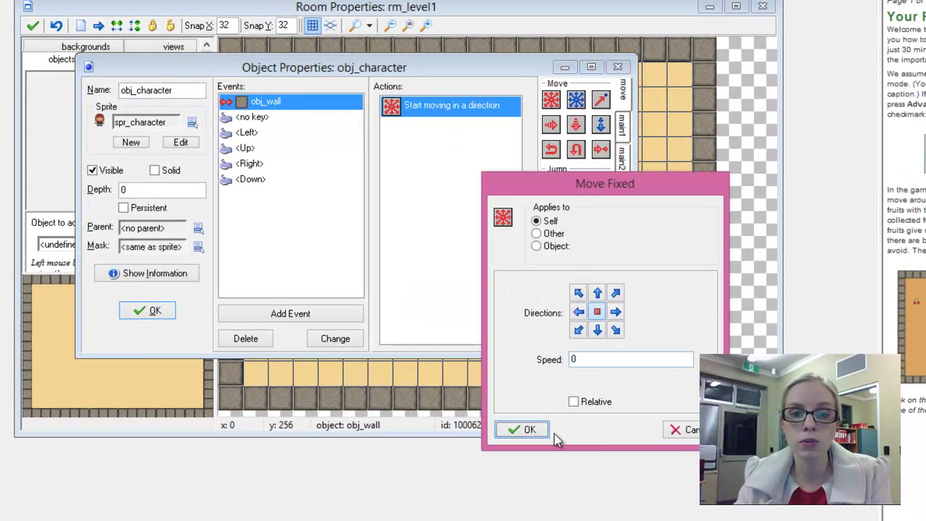
{"action": "left_click", "coordinate": [530, 430]}
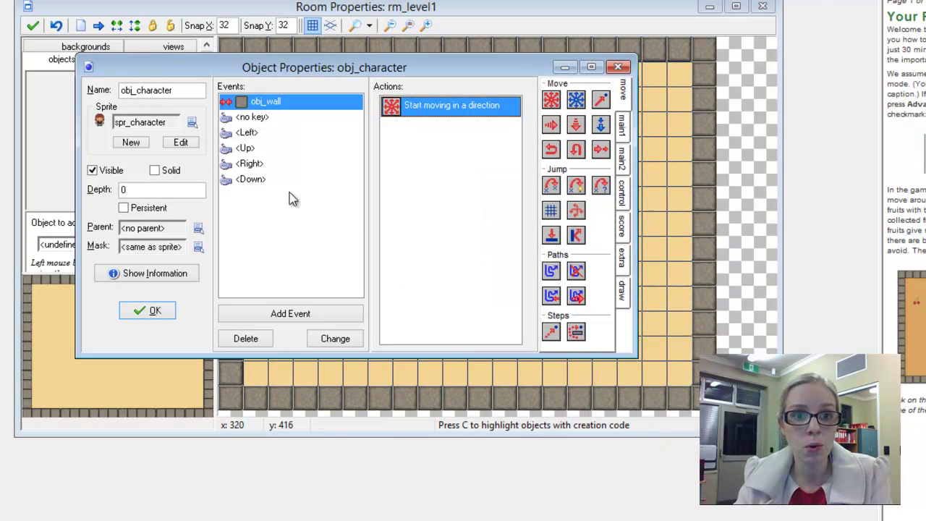
Step: Review the <Left> and <Up> key events and check the <Left> movement settings
{"action": "left_click", "coordinate": [257, 134]}
{"action": "left_click", "coordinate": [257, 150]}
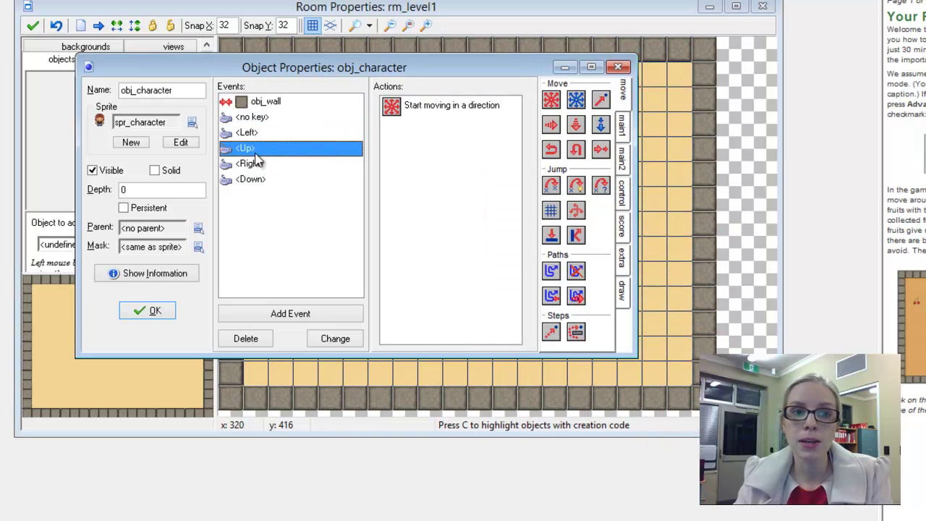
{"action": "left_click", "coordinate": [257, 134]}
{"action": "mouse_move", "coordinate": [428, 112]}
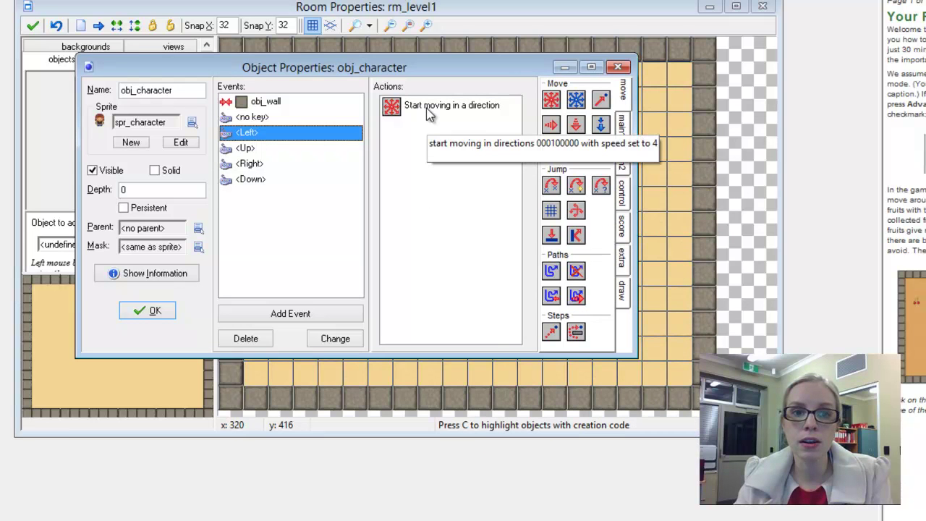
{"action": "double_click", "coordinate": [428, 109]}
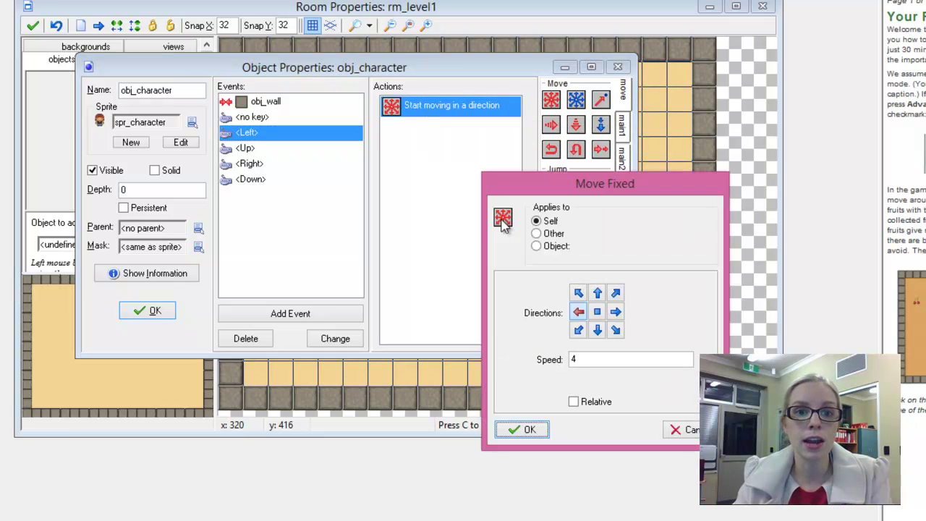
{"action": "left_click", "coordinate": [524, 429]}
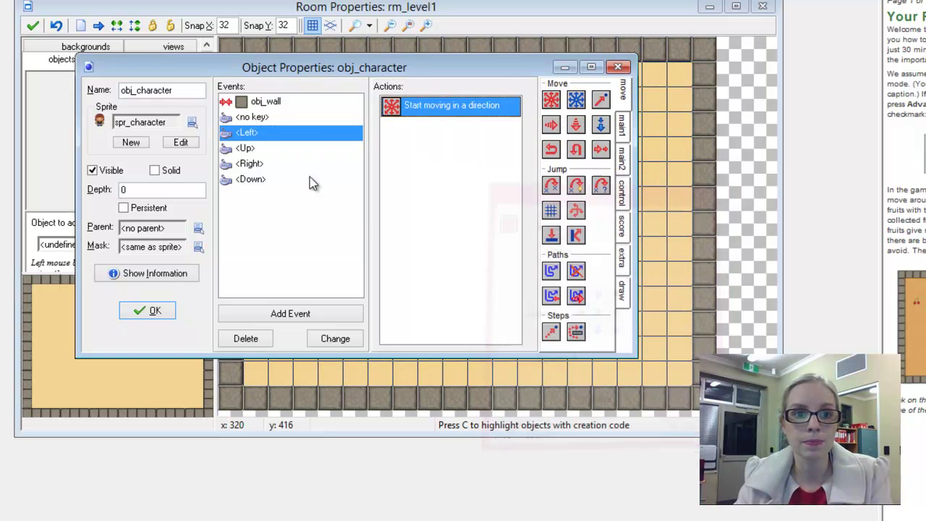
Step: Inspect the <no key> event's movement settings, then close obj_character
{"action": "left_click", "coordinate": [261, 117]}
{"action": "double_click", "coordinate": [416, 115]}
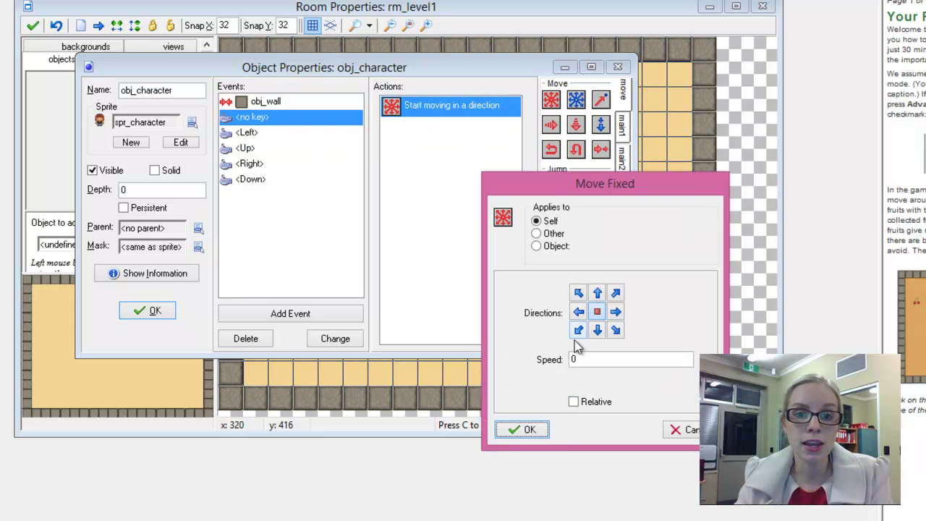
{"action": "left_click", "coordinate": [527, 431]}
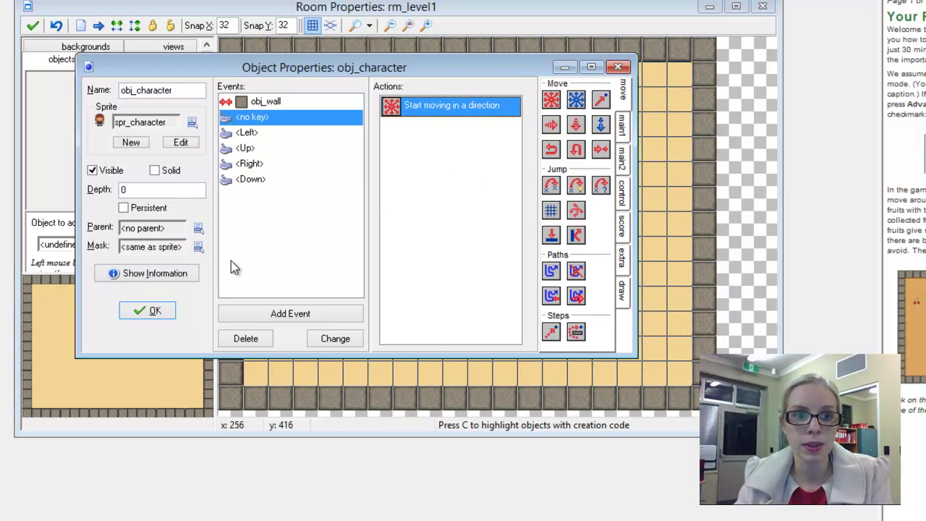
{"action": "left_click", "coordinate": [154, 311]}
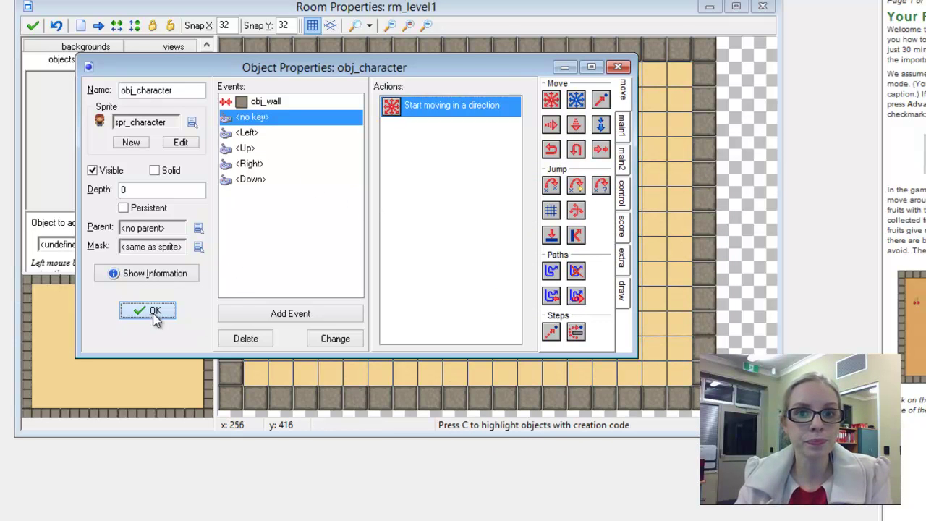
Step: Open obj_wall, confirm it is Visible and Solid with no events, and close it
{"action": "double_click", "coordinate": [51, 189]}
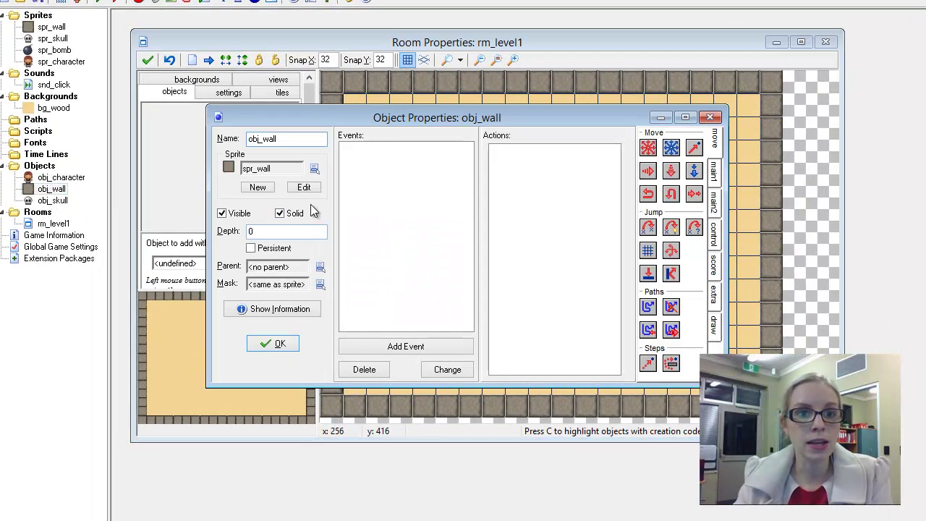
{"action": "left_click", "coordinate": [282, 344]}
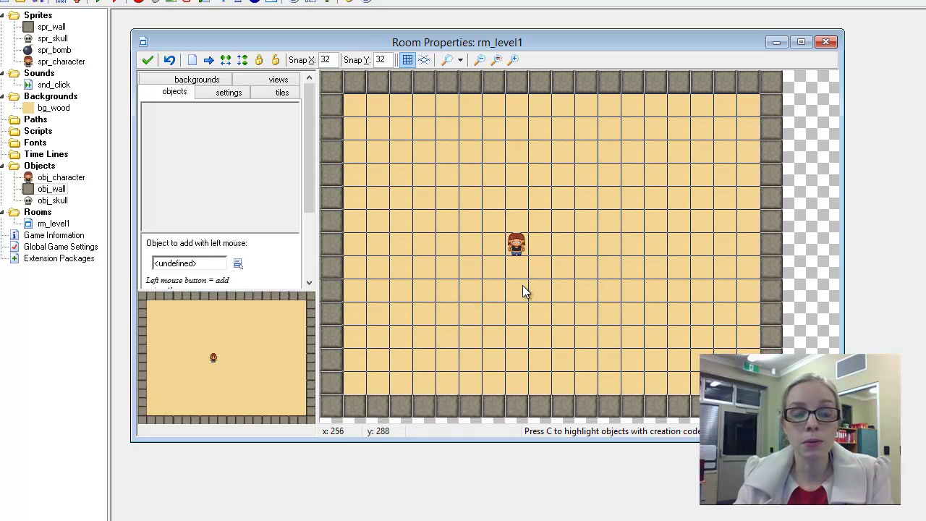
Step: Open obj_skull and add a Create event to it
{"action": "double_click", "coordinate": [52, 200]}
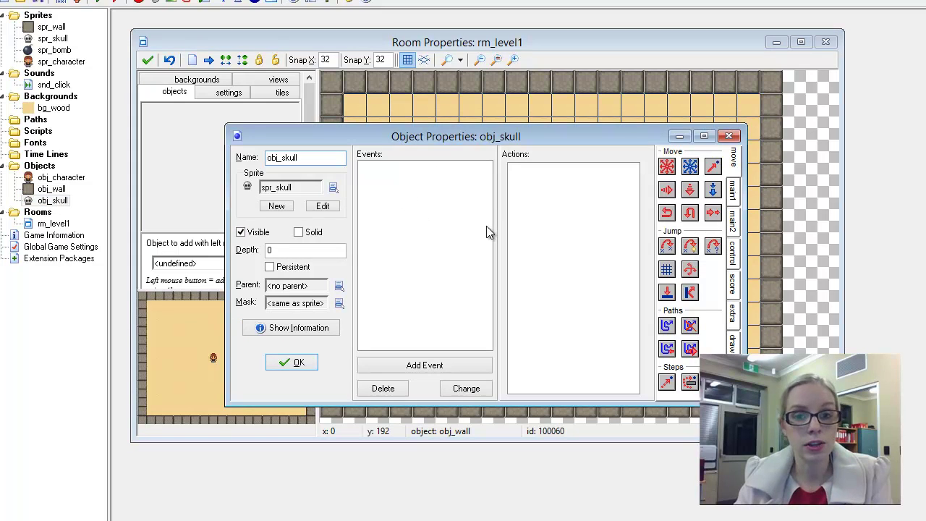
{"action": "left_click", "coordinate": [413, 364]}
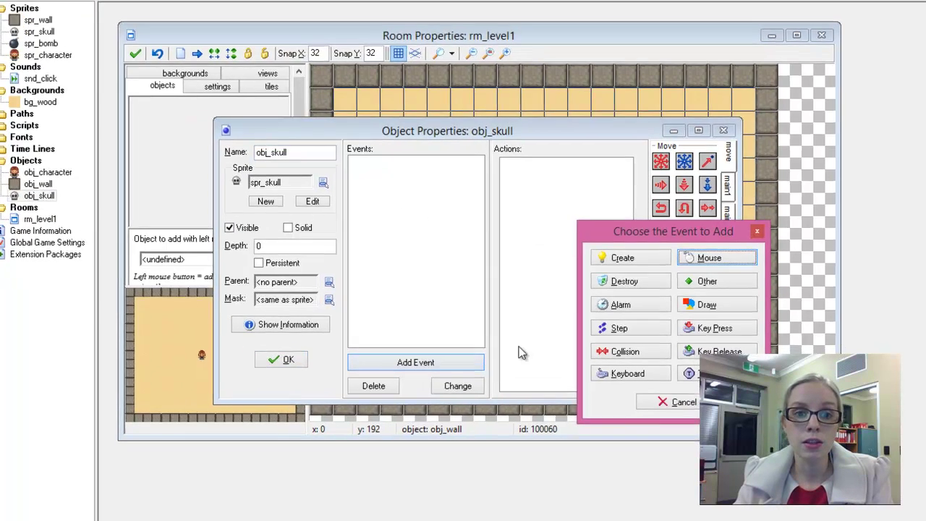
{"action": "left_click", "coordinate": [621, 257]}
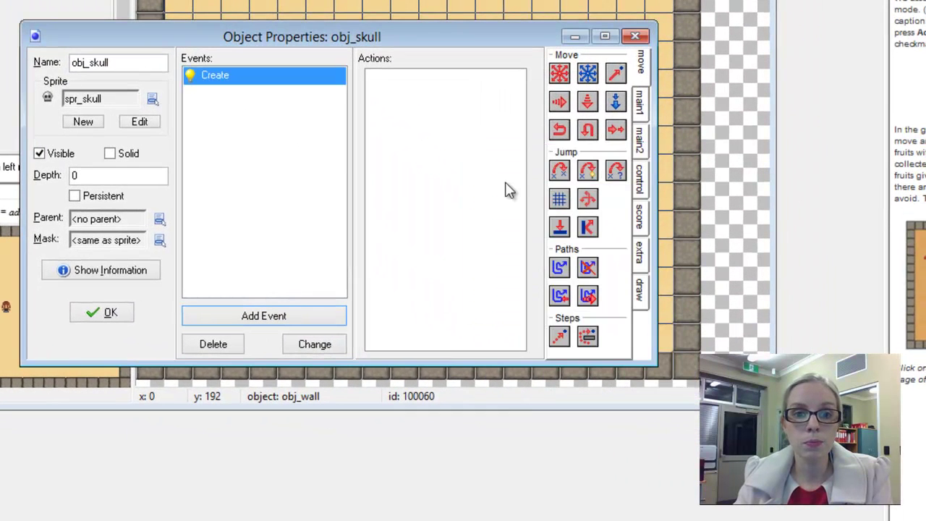
Step: Add a Move Fixed action to Create with all eight directions selected
{"action": "left_click_drag", "start_coordinate": [559, 78], "coordinate": [479, 120]}
{"action": "left_click", "coordinate": [565, 246]}
{"action": "left_click", "coordinate": [544, 246]}
{"action": "left_click", "coordinate": [544, 267]}
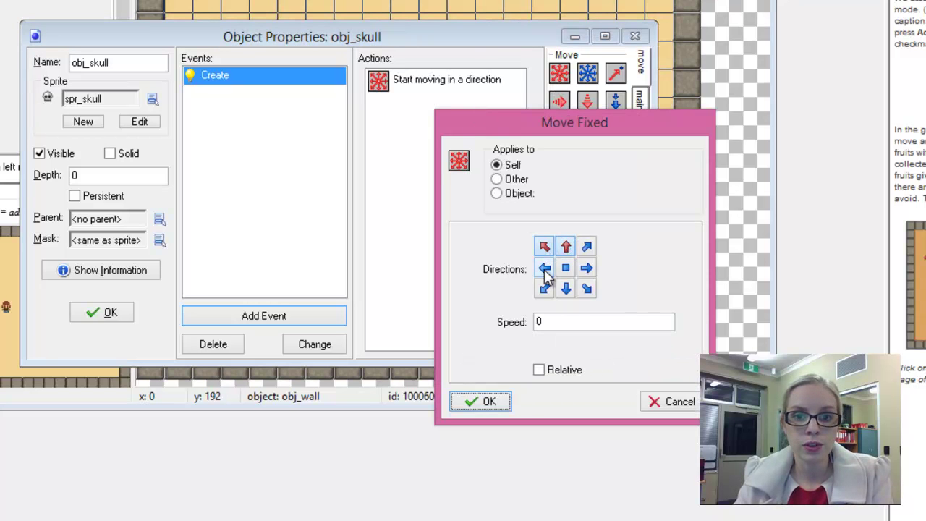
{"action": "left_click", "coordinate": [544, 288]}
{"action": "left_click", "coordinate": [565, 288]}
{"action": "left_click", "coordinate": [586, 289]}
{"action": "left_click", "coordinate": [587, 268]}
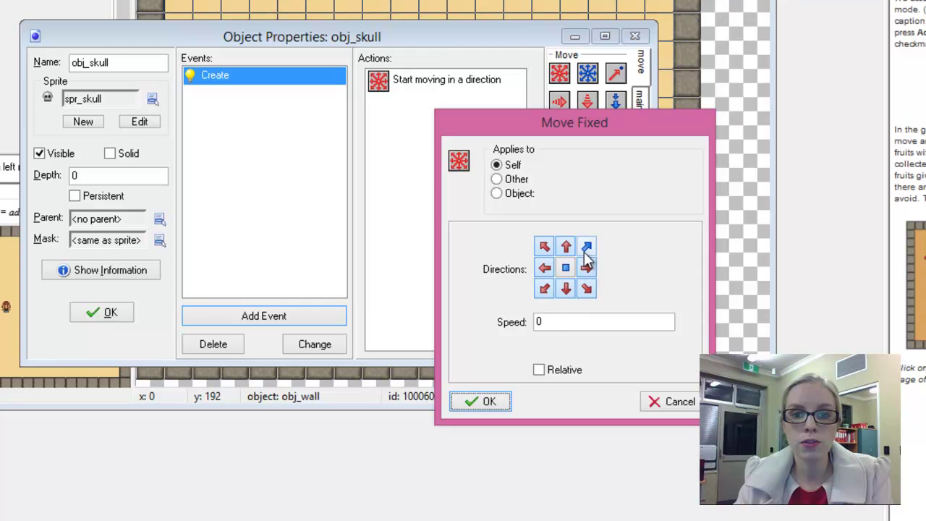
{"action": "left_click", "coordinate": [587, 247]}
Step: Set the movement speed to 4 and confirm the action
{"action": "double_click", "coordinate": [539, 322]}
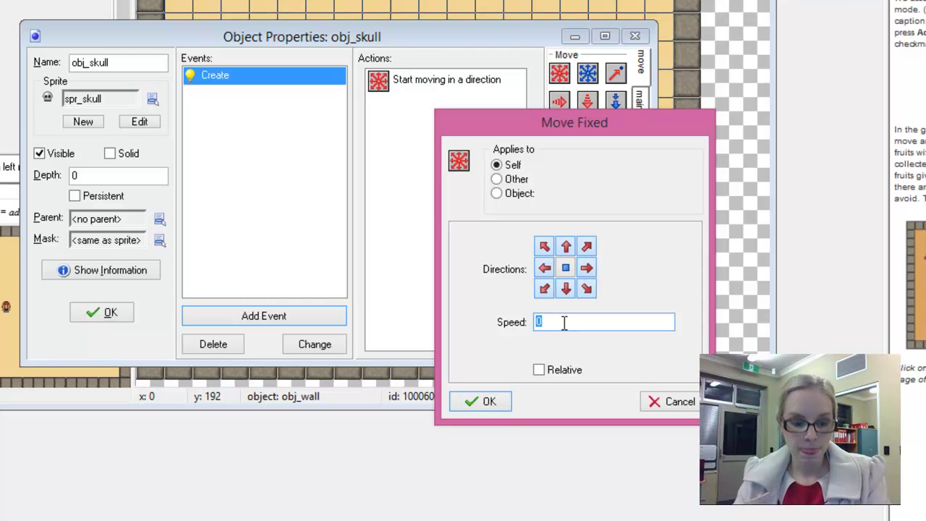
{"action": "type", "text": "4"}
{"action": "key", "text": "BackSpace"}
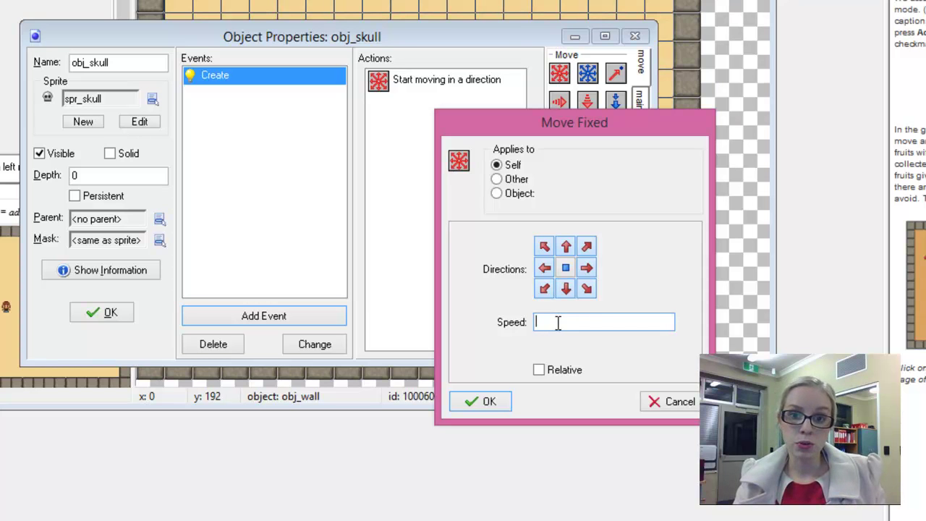
{"action": "type", "text": "4"}
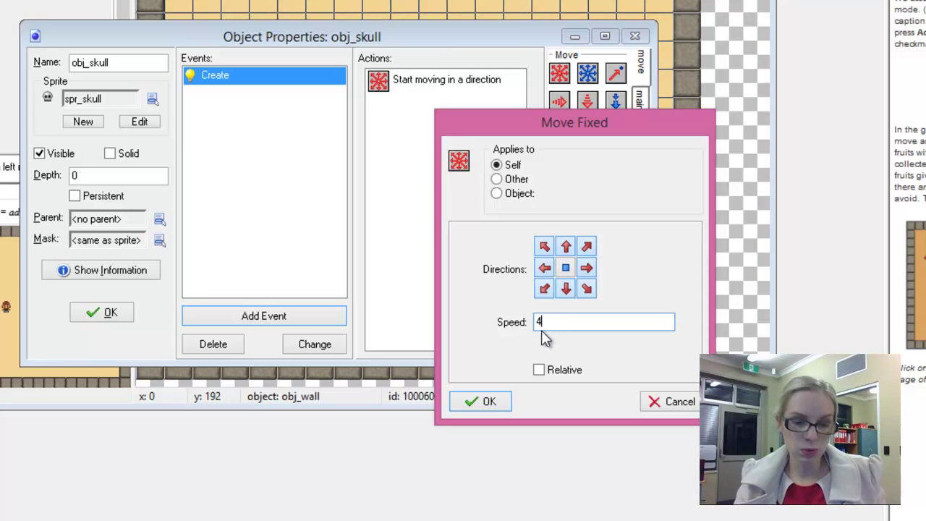
{"action": "left_click", "coordinate": [498, 404]}
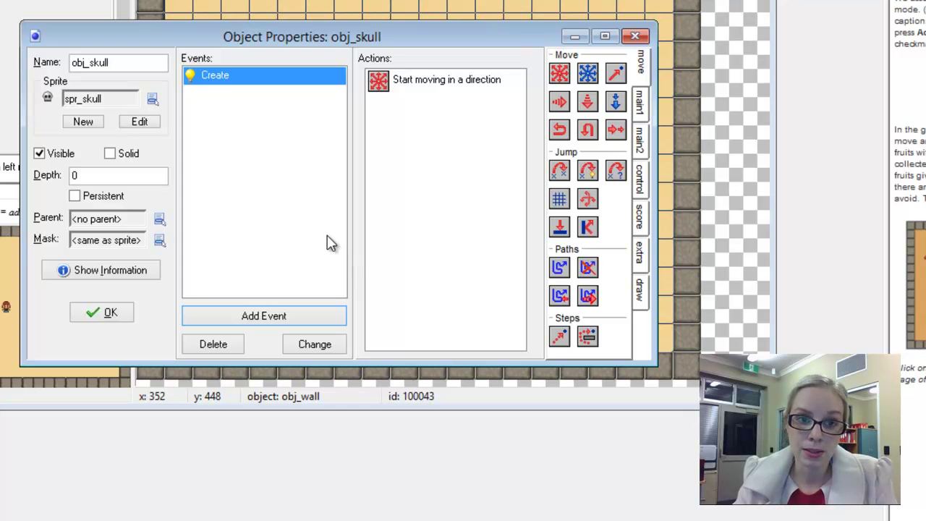
Step: Add a Mouse Left Button event to obj_skull and show the main1 actions
{"action": "left_click", "coordinate": [283, 316]}
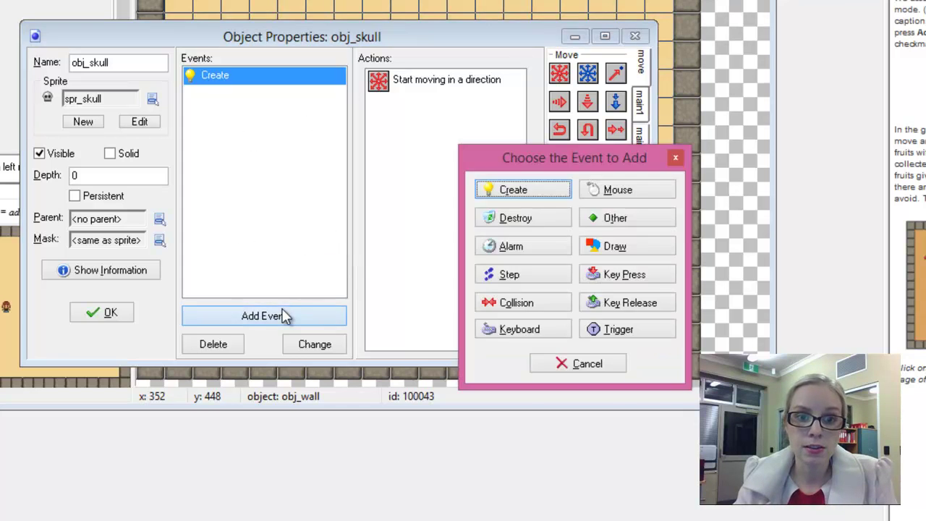
{"action": "left_click", "coordinate": [622, 190]}
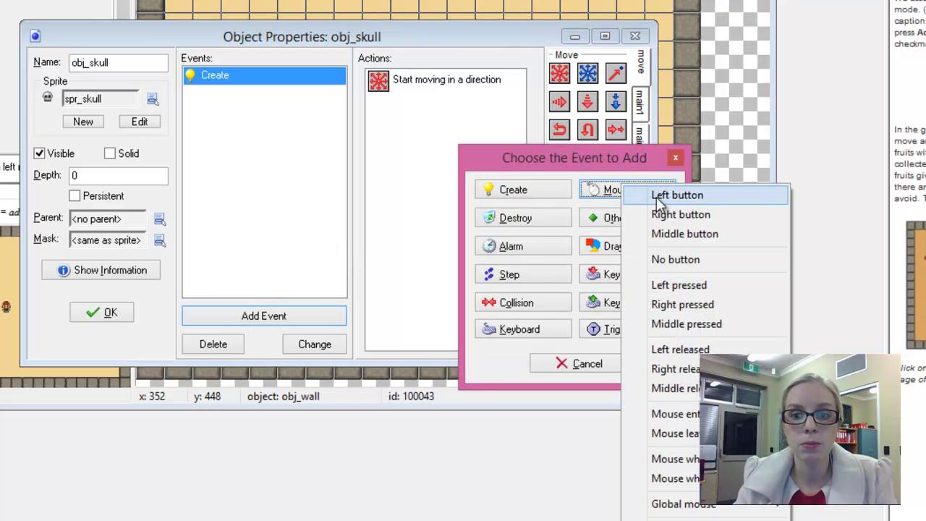
{"action": "left_click", "coordinate": [659, 196]}
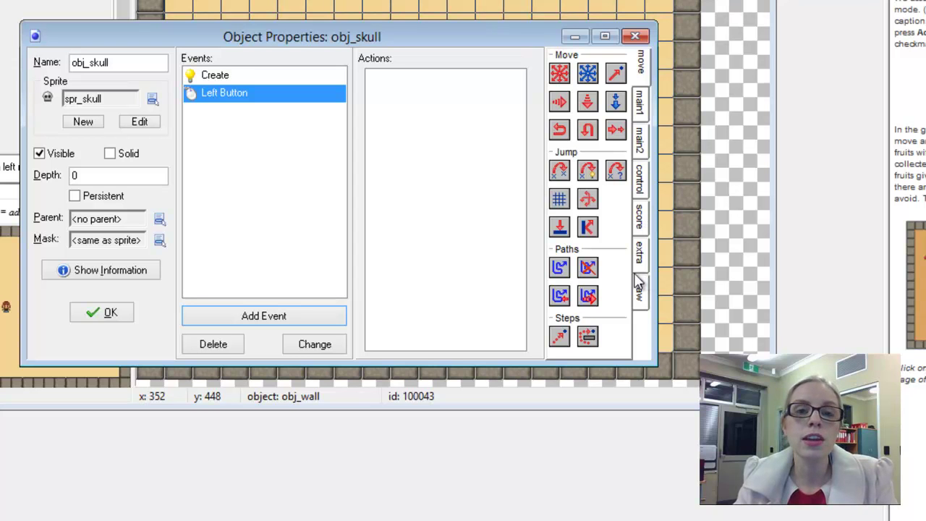
{"action": "left_click", "coordinate": [643, 107]}
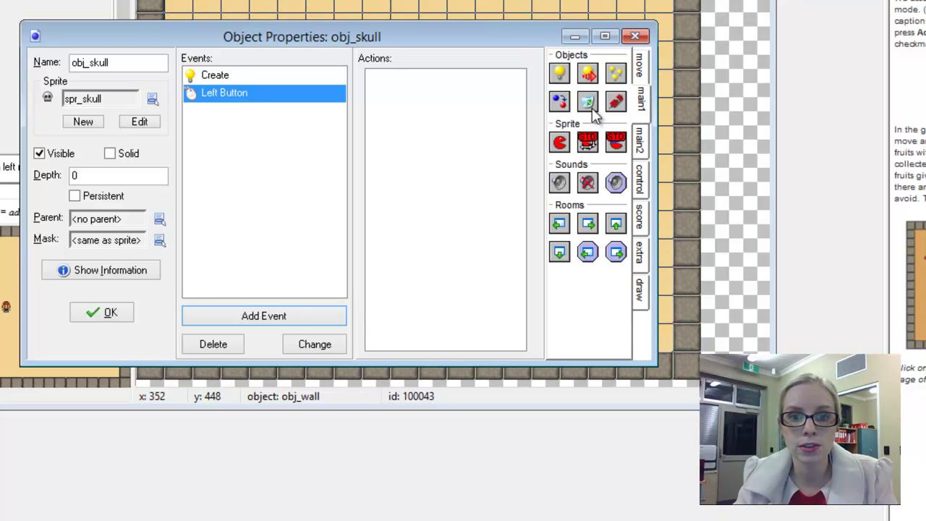
Step: Add a Destroy Instance action applied to Self, close obj_skull, and run with F5
{"action": "left_click_drag", "start_coordinate": [591, 107], "coordinate": [439, 94]}
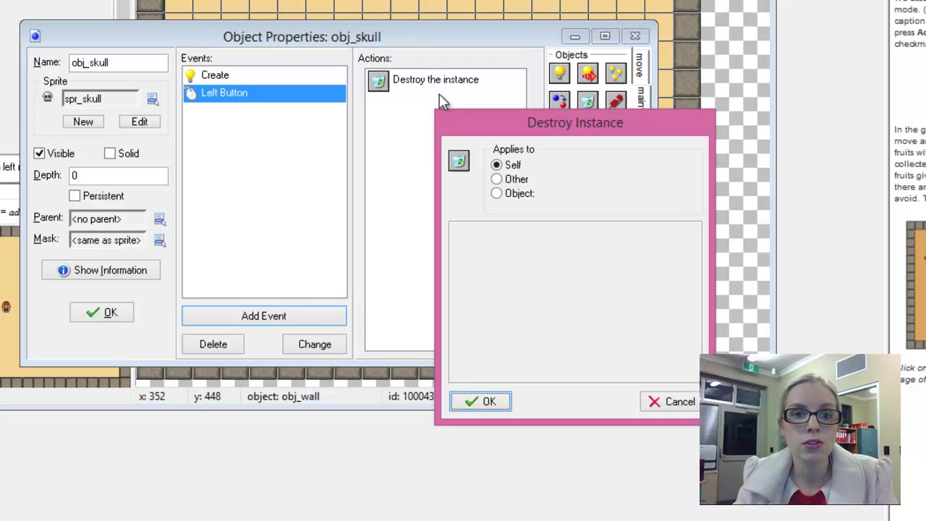
{"action": "left_click", "coordinate": [519, 180]}
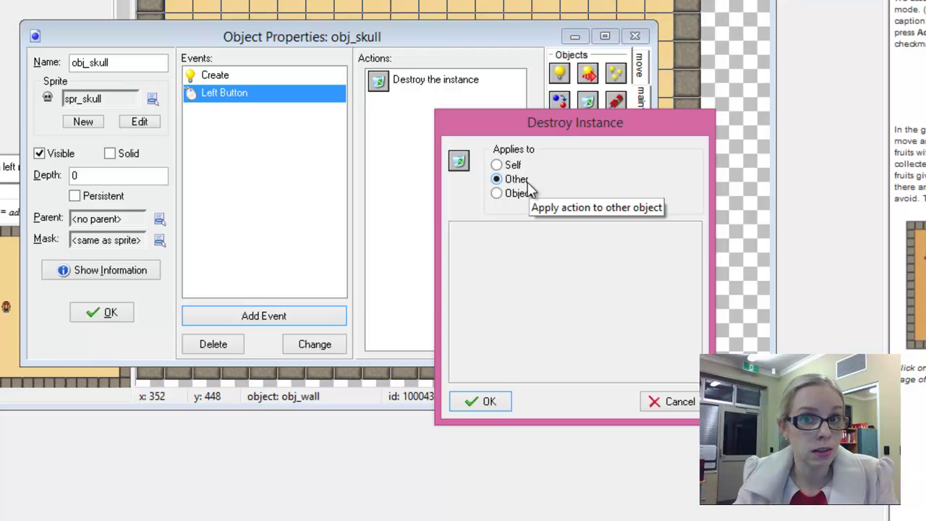
{"action": "left_click", "coordinate": [527, 194]}
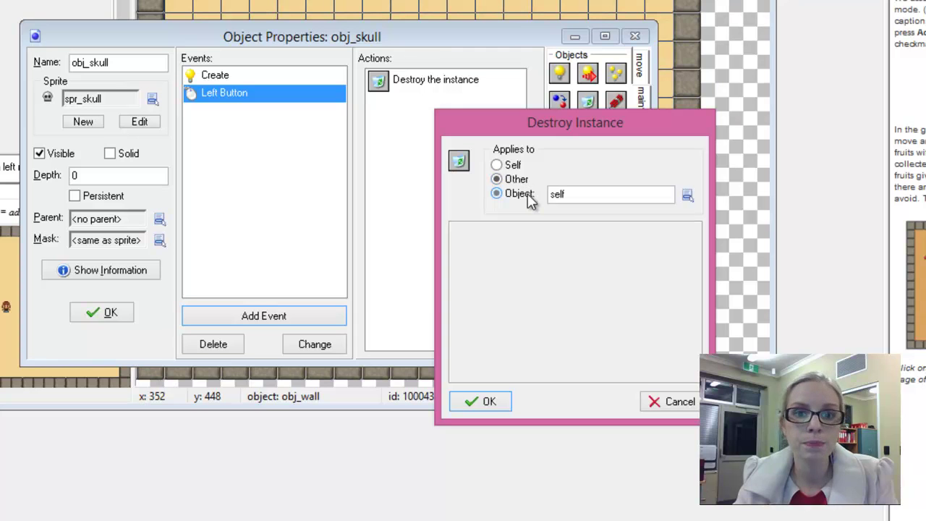
{"action": "left_click", "coordinate": [687, 195]}
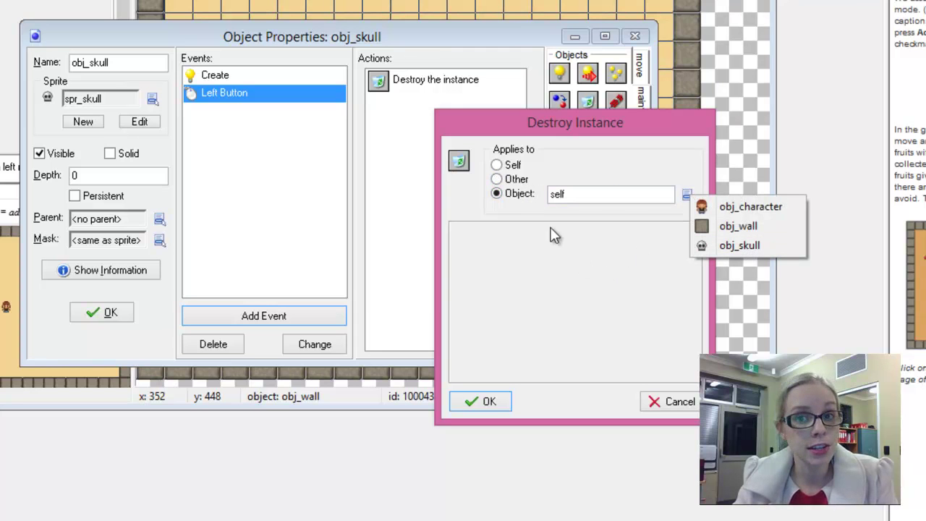
{"action": "left_click", "coordinate": [497, 165]}
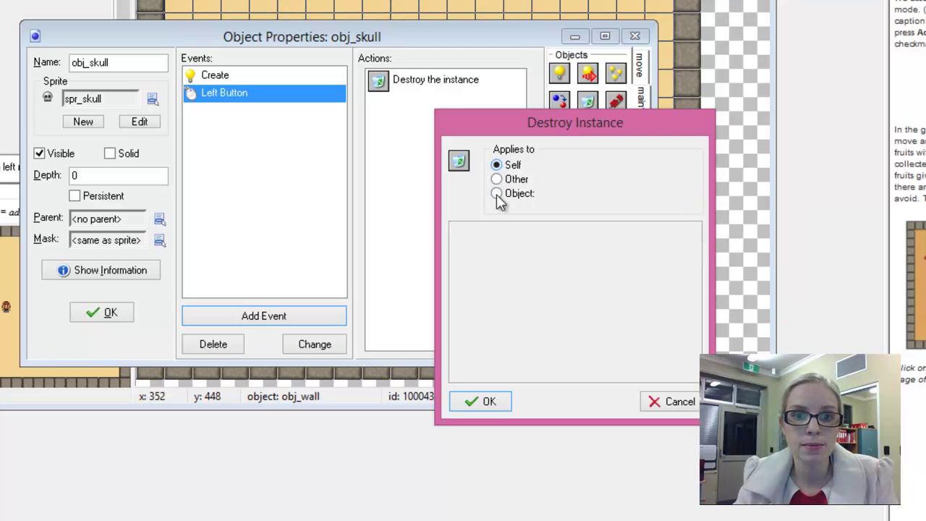
{"action": "left_click", "coordinate": [493, 401]}
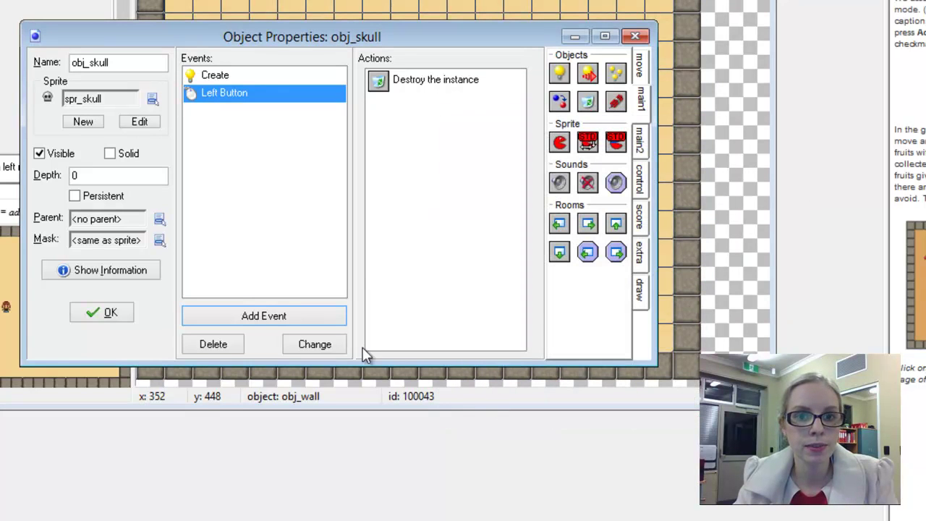
{"action": "left_click", "coordinate": [102, 314]}
{"action": "key", "text": "F5"}
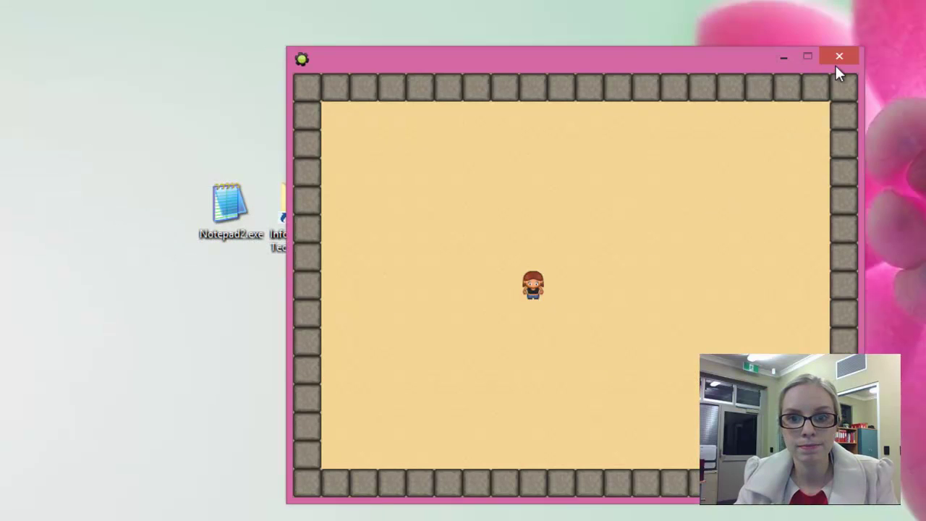
Step: Close the running game window to return to the rm_level1 editor
{"action": "left_click", "coordinate": [836, 65]}
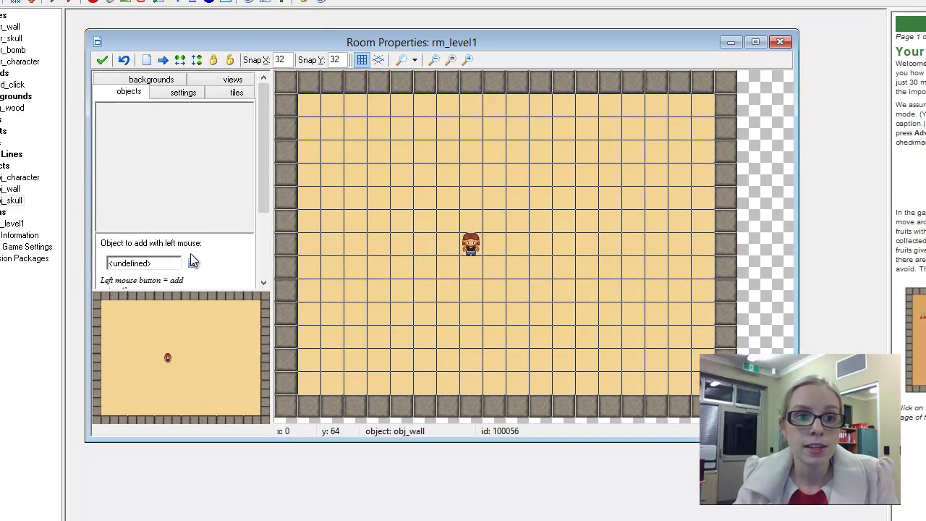
Step: Place six obj_skull instances around rm_level1, then test-run and close the game
{"action": "left_click", "coordinate": [36, 192]}
{"action": "left_click", "coordinate": [230, 299]}
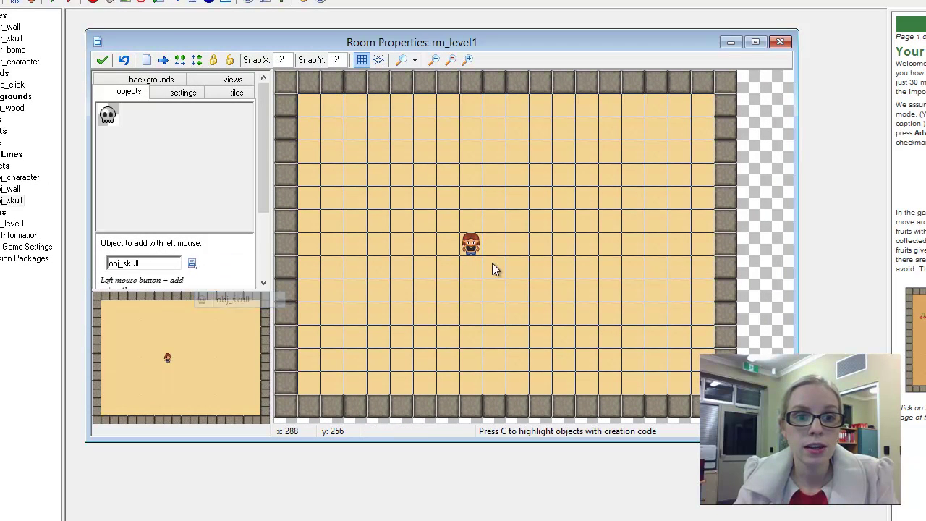
{"action": "left_click", "coordinate": [606, 182]}
{"action": "left_click", "coordinate": [402, 337]}
{"action": "left_click", "coordinate": [355, 152]}
{"action": "left_click", "coordinate": [494, 153]}
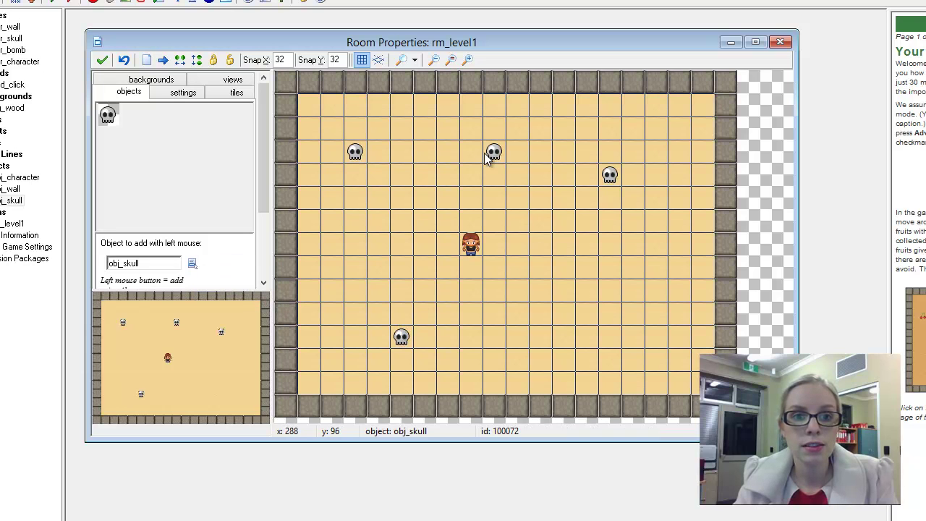
{"action": "left_click", "coordinate": [566, 316]}
{"action": "left_click", "coordinate": [380, 246]}
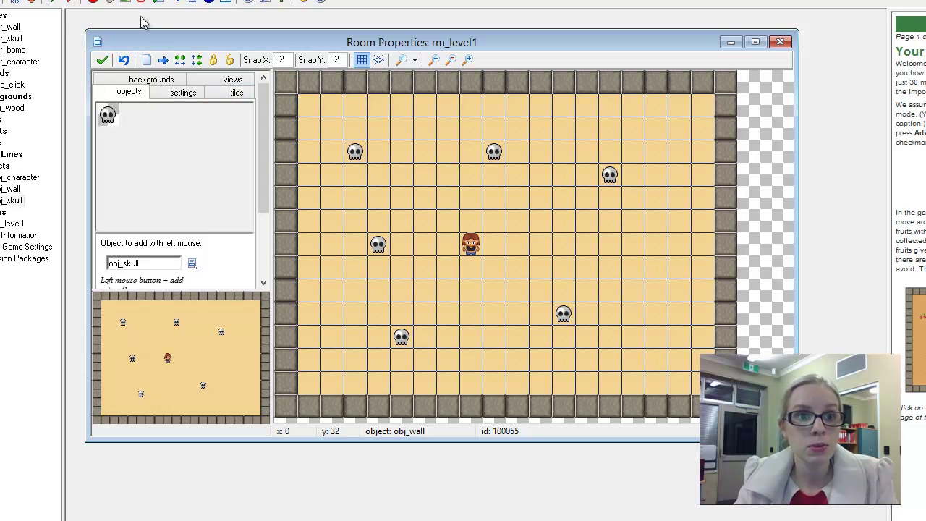
{"action": "left_click", "coordinate": [61, 2]}
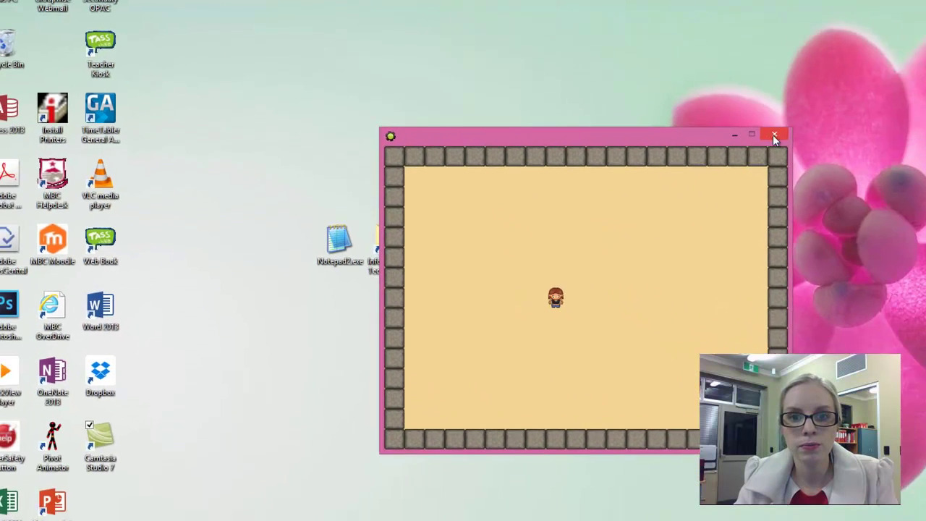
{"action": "left_click", "coordinate": [849, 152]}
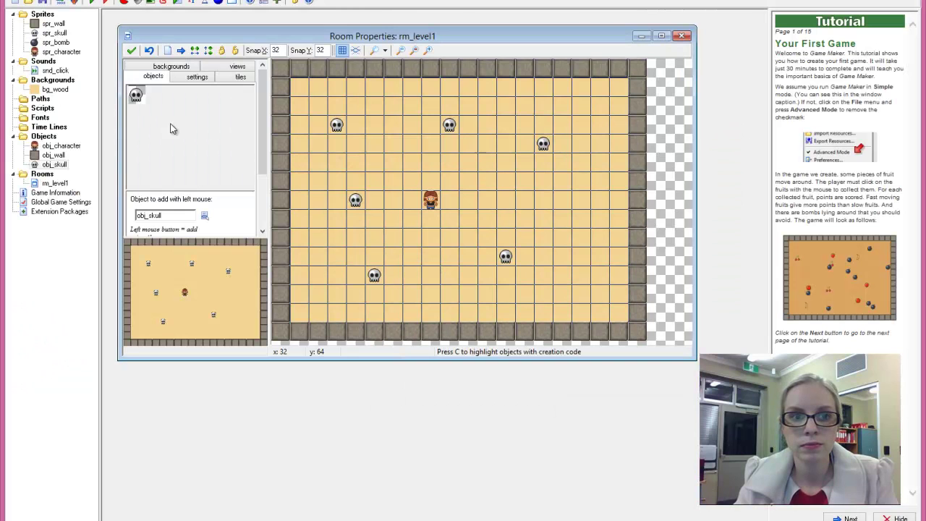
Step: Give obj_skull an obj_wall collision event with a Bounce action and save it
{"action": "left_click", "coordinate": [58, 165]}
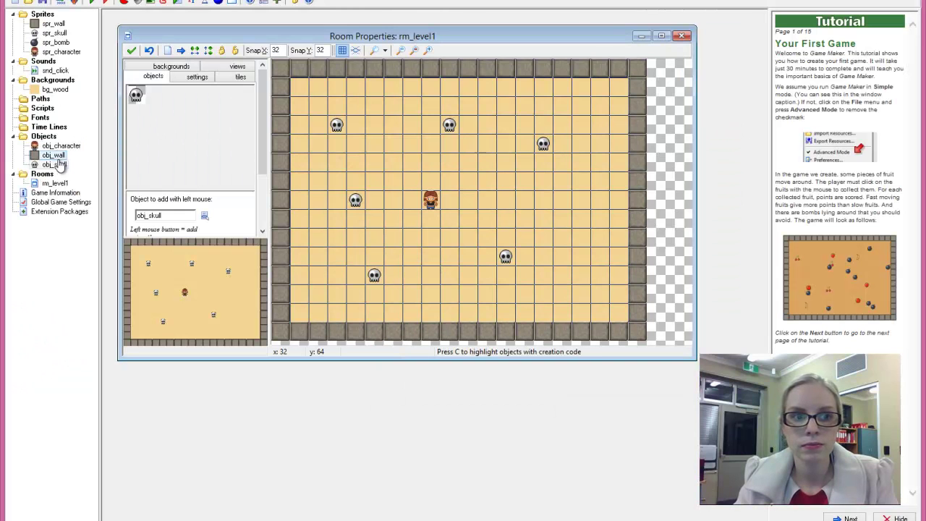
{"action": "double_click", "coordinate": [58, 165]}
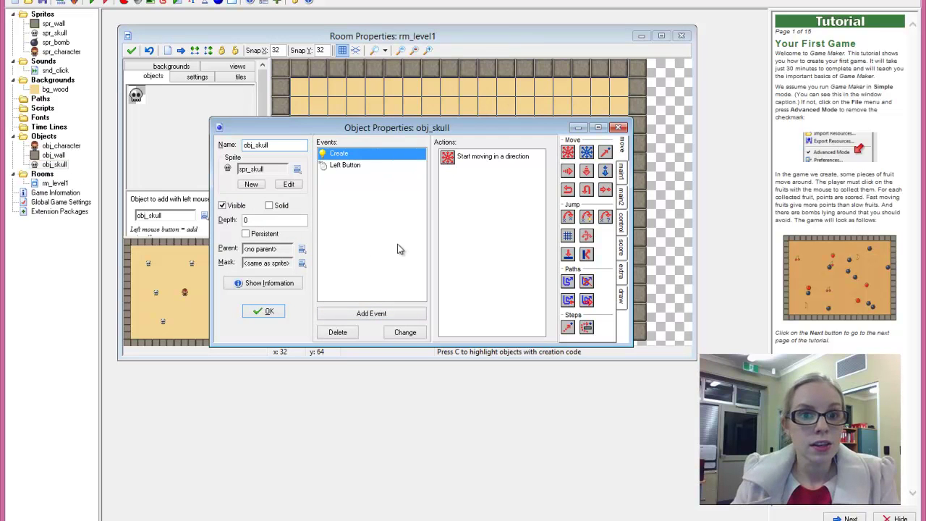
{"action": "left_click", "coordinate": [405, 166]}
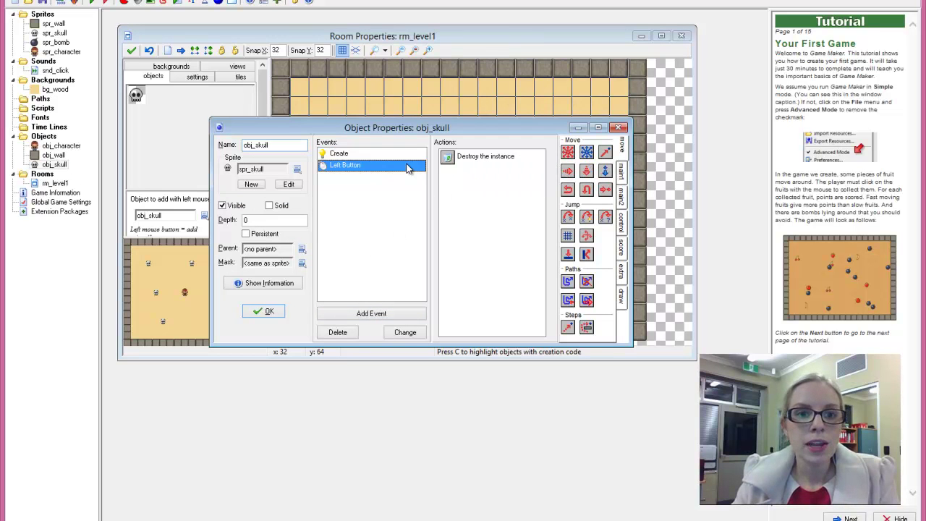
{"action": "left_click", "coordinate": [394, 311]}
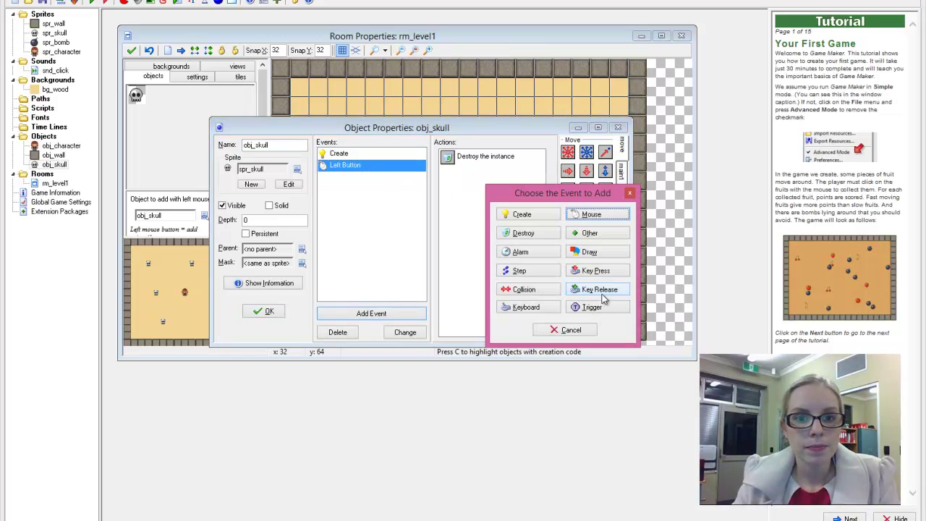
{"action": "left_click", "coordinate": [544, 292]}
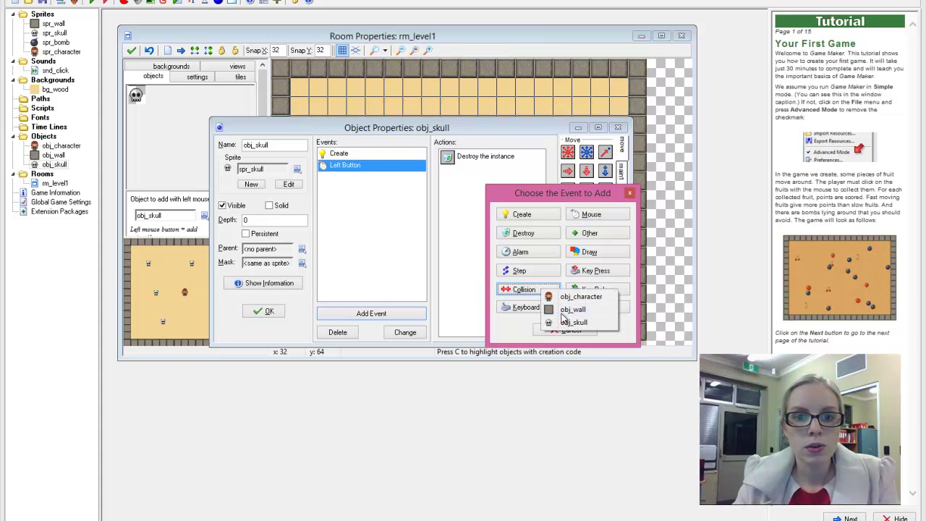
{"action": "left_click", "coordinate": [568, 310]}
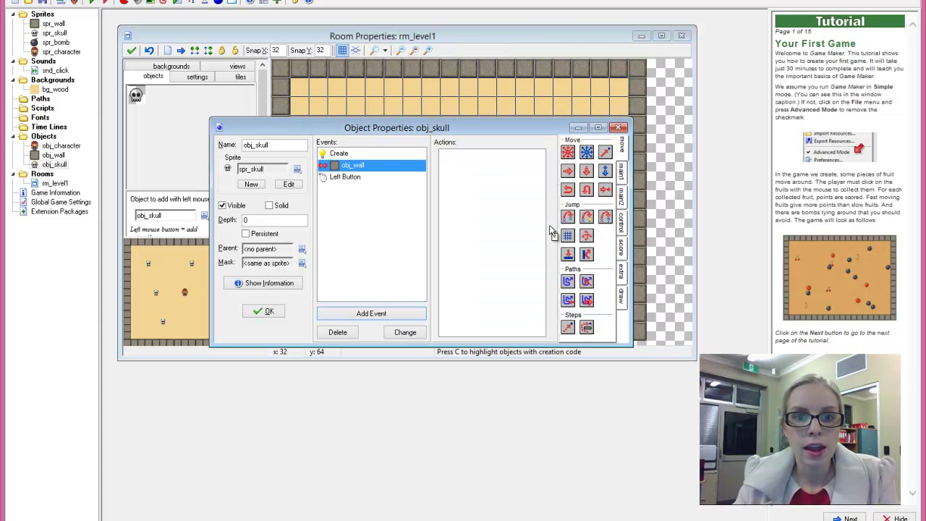
{"action": "left_click_drag", "start_coordinate": [586, 254], "coordinate": [504, 200]}
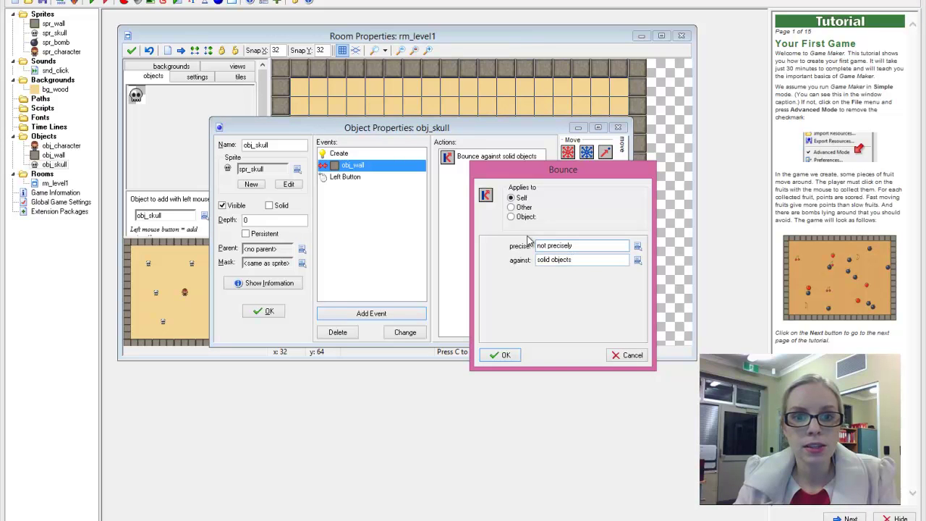
{"action": "left_click", "coordinate": [503, 355]}
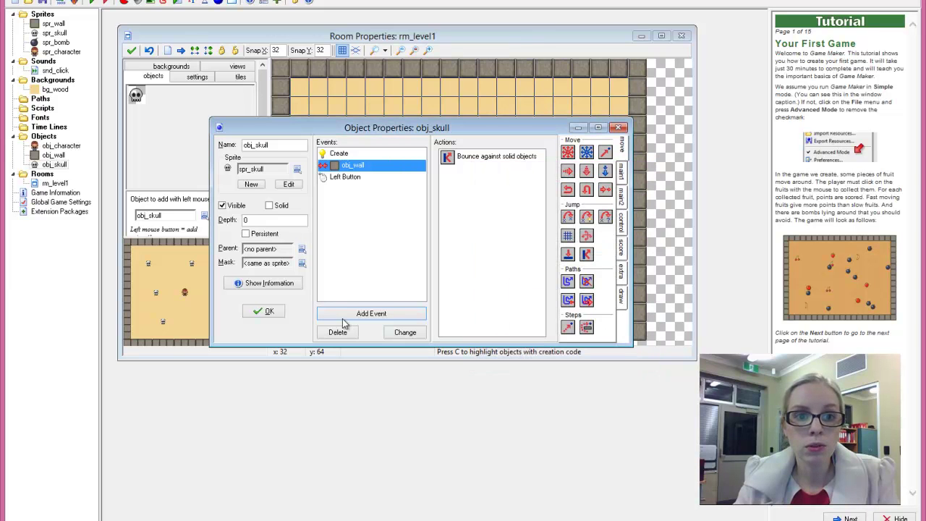
{"action": "left_click", "coordinate": [268, 311]}
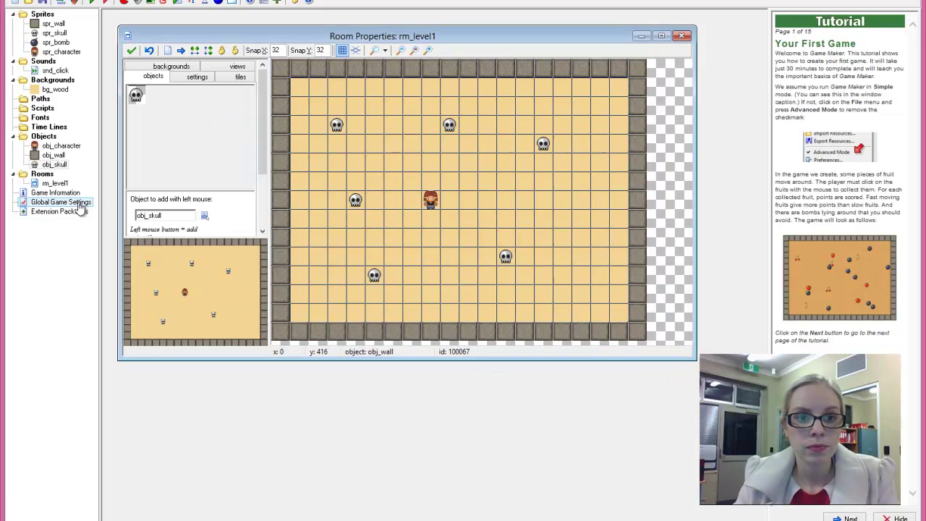
Step: Lower the skull's Create-event starting movement speed to 2
{"action": "double_click", "coordinate": [64, 164]}
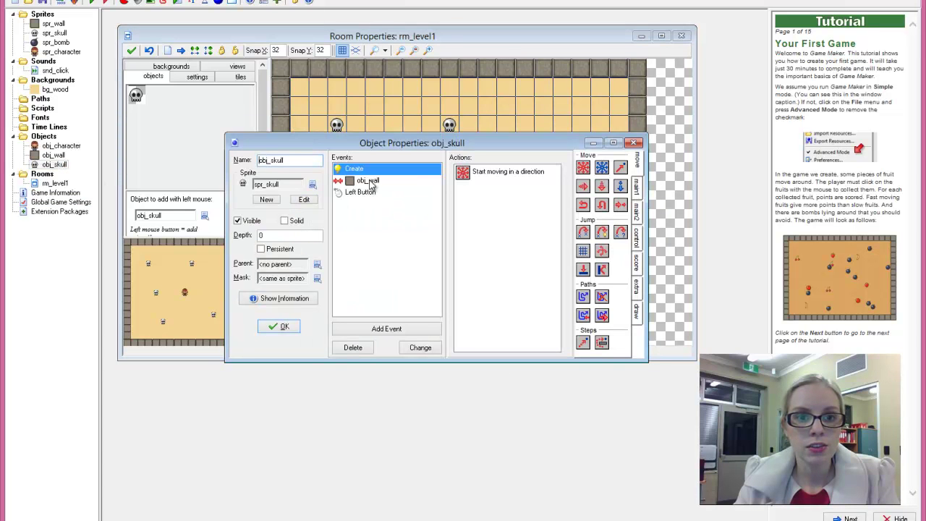
{"action": "double_click", "coordinate": [466, 172]}
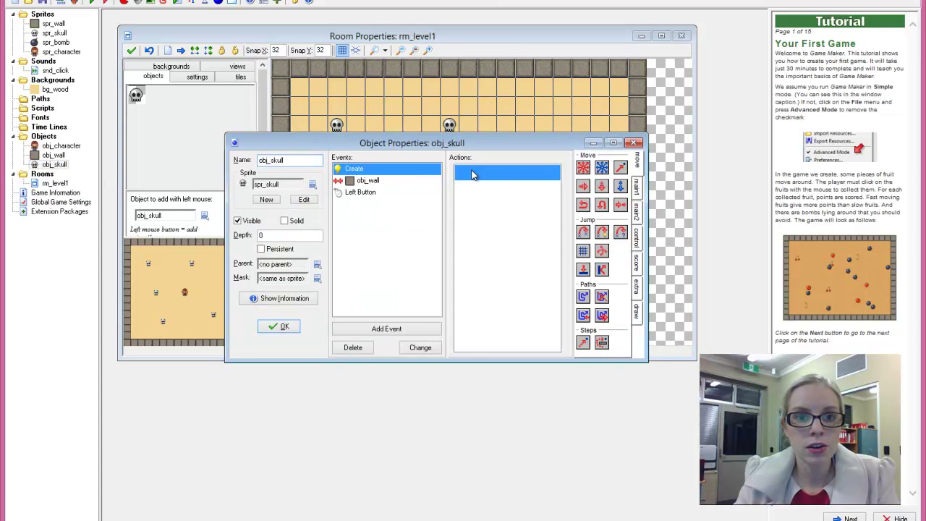
{"action": "type", "text": "2"}
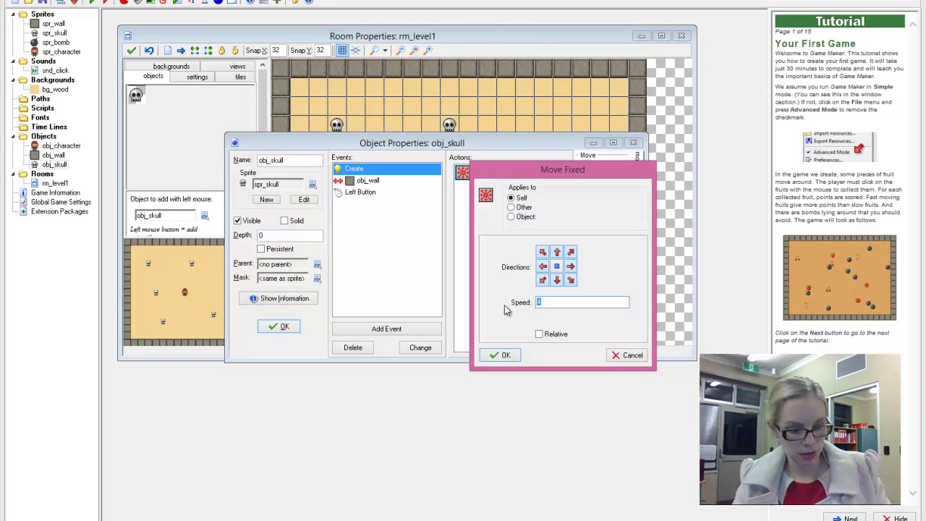
{"action": "left_click", "coordinate": [504, 355]}
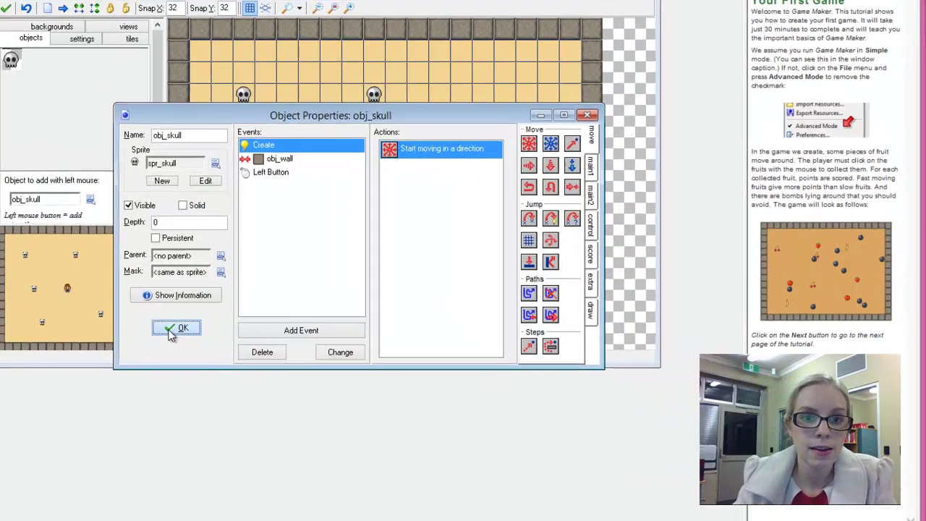
{"action": "left_click", "coordinate": [279, 326]}
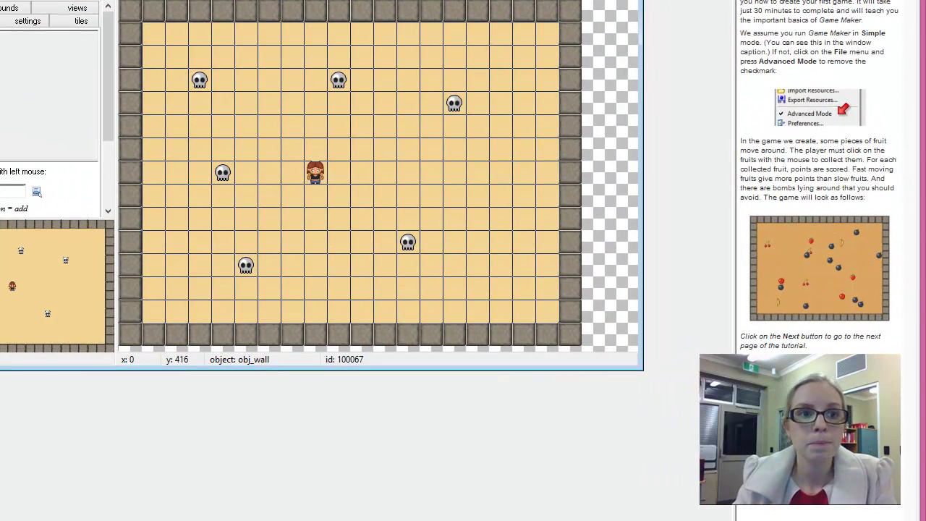
{"action": "key", "text": "F5"}
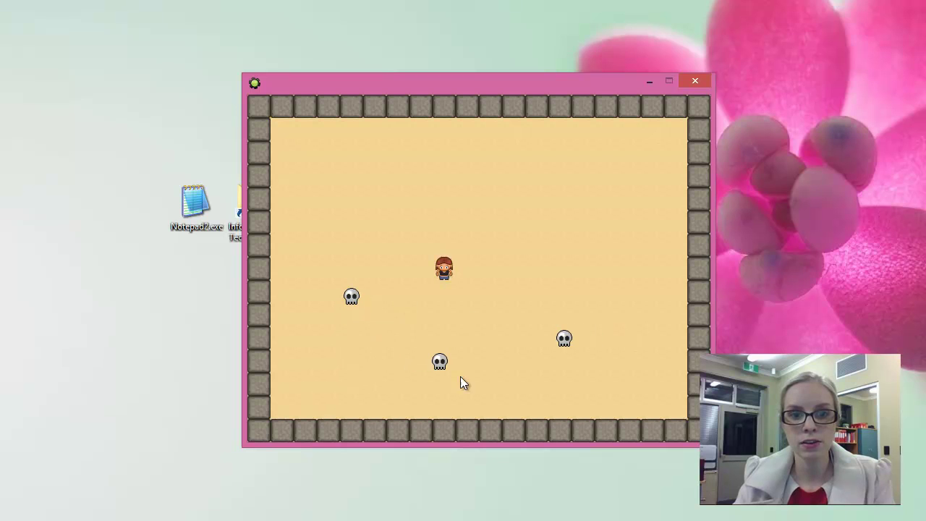
{"action": "left_click", "coordinate": [515, 334]}
{"action": "left_click", "coordinate": [506, 360]}
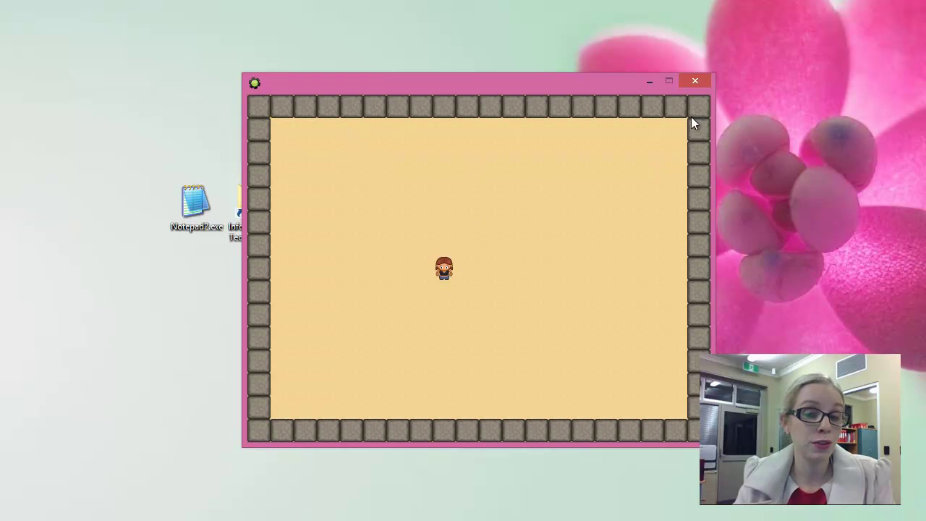
{"action": "left_click", "coordinate": [694, 80]}
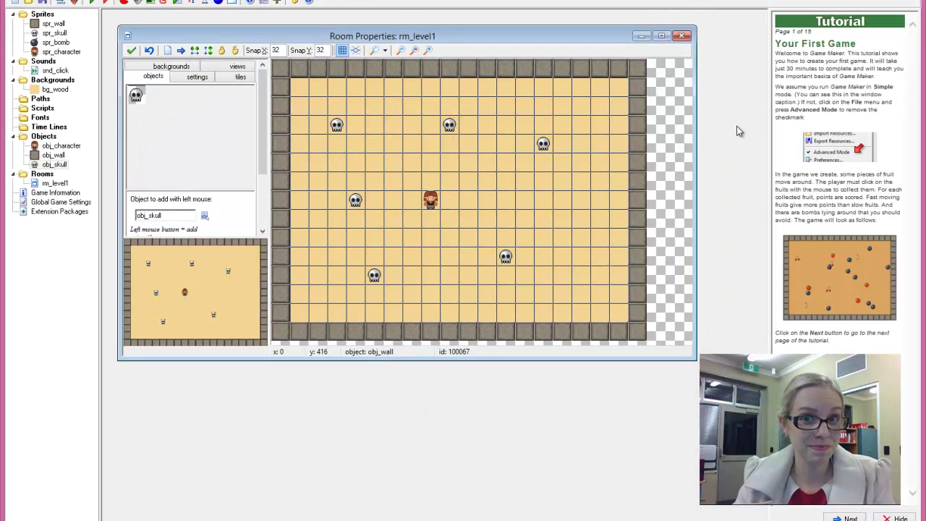
{"action": "left_click_drag", "start_coordinate": [461, 37], "coordinate": [460, 27]}
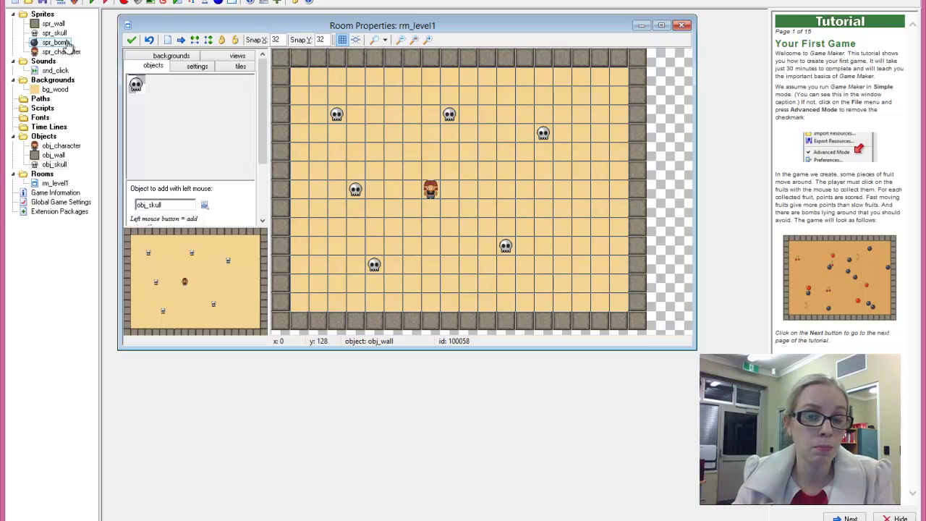
Step: Duplicate obj_skull, assign the spr_bomb sprite, and rename the copy to obj_bomb
{"action": "right_click", "coordinate": [58, 164]}
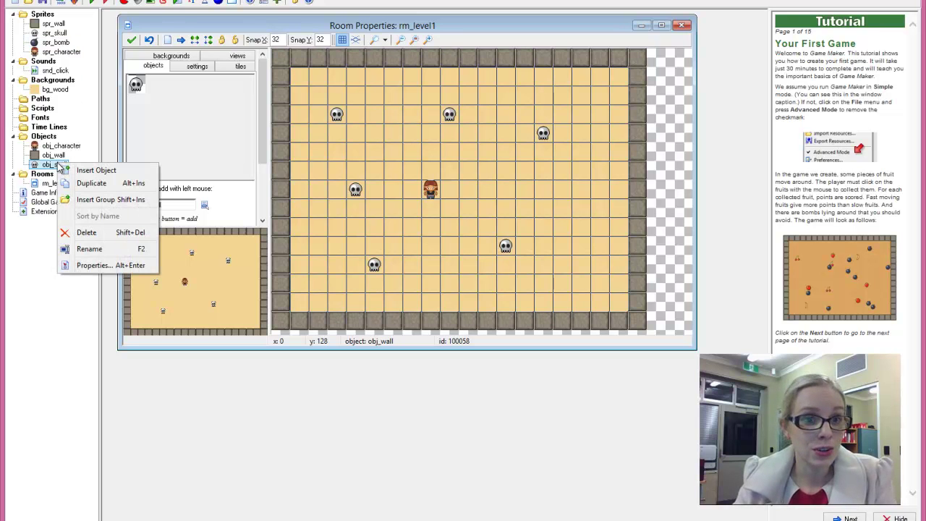
{"action": "left_click", "coordinate": [95, 187]}
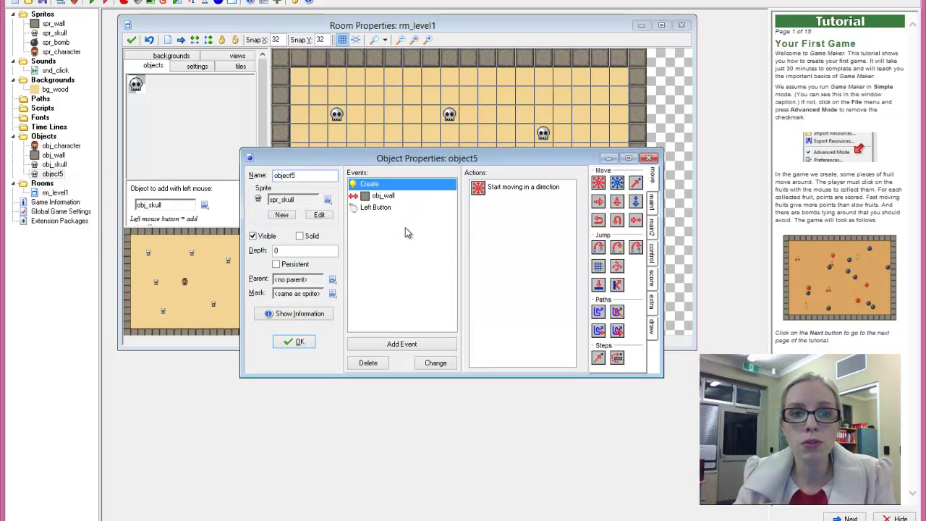
{"action": "left_click", "coordinate": [327, 200]}
{"action": "left_click", "coordinate": [363, 247]}
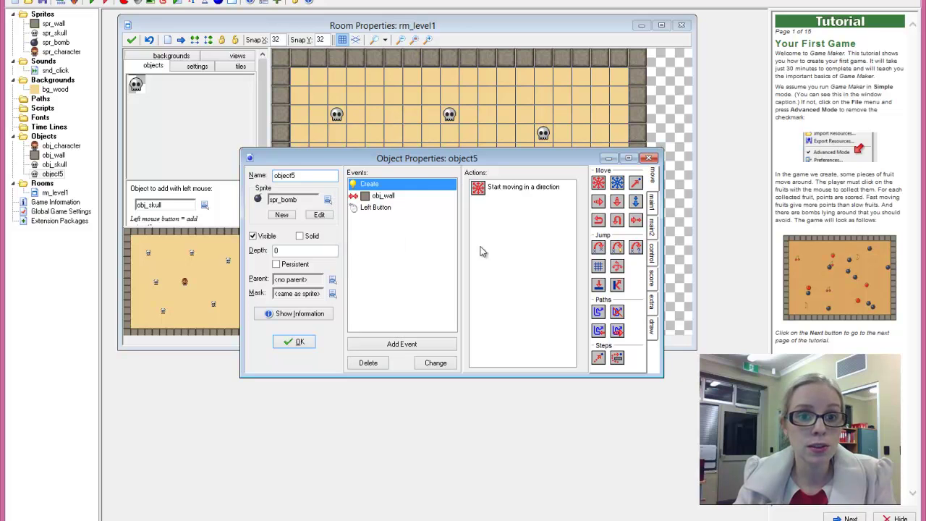
{"action": "left_click_drag", "start_coordinate": [310, 175], "coordinate": [253, 166]}
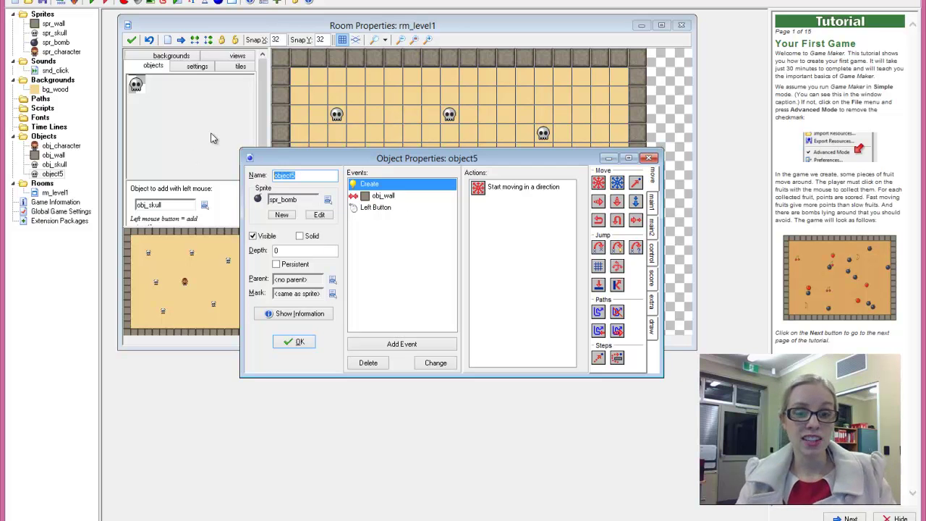
{"action": "type", "text": "obj_"}
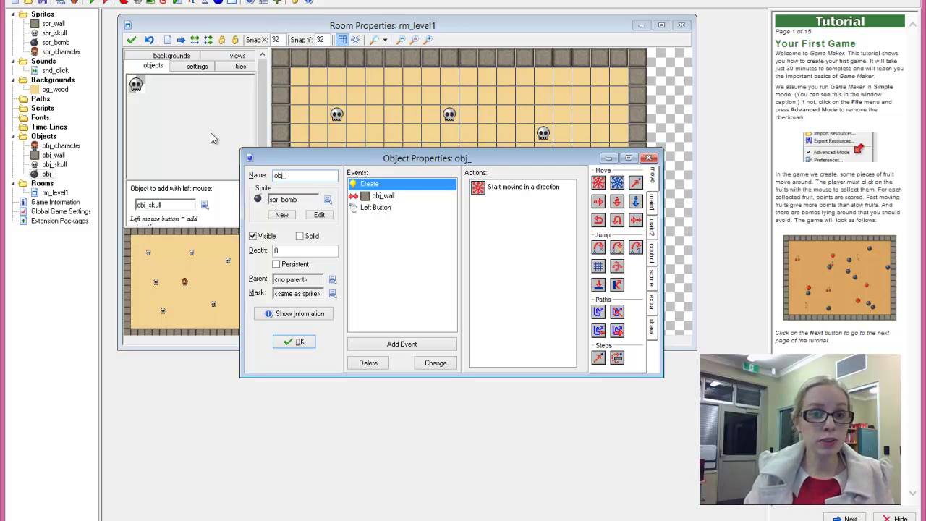
{"action": "type", "text": "bomb"}
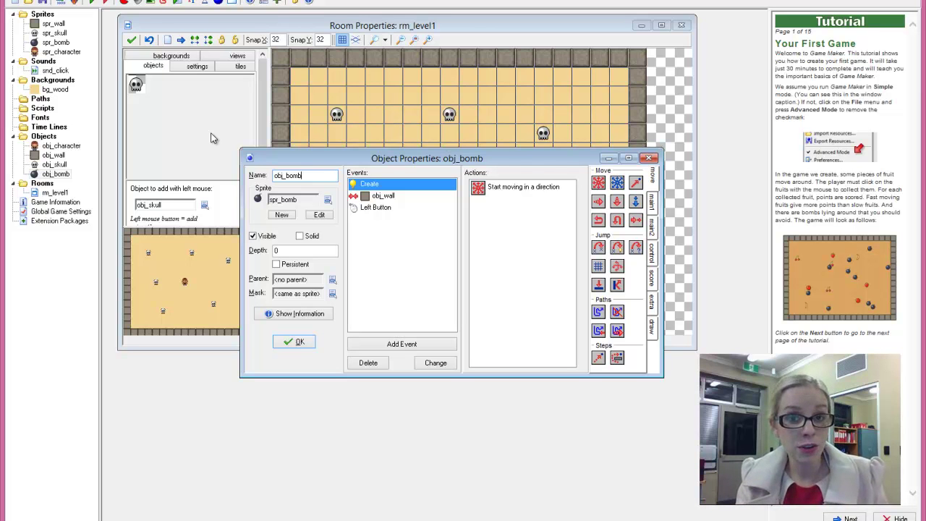
{"action": "left_click", "coordinate": [298, 342]}
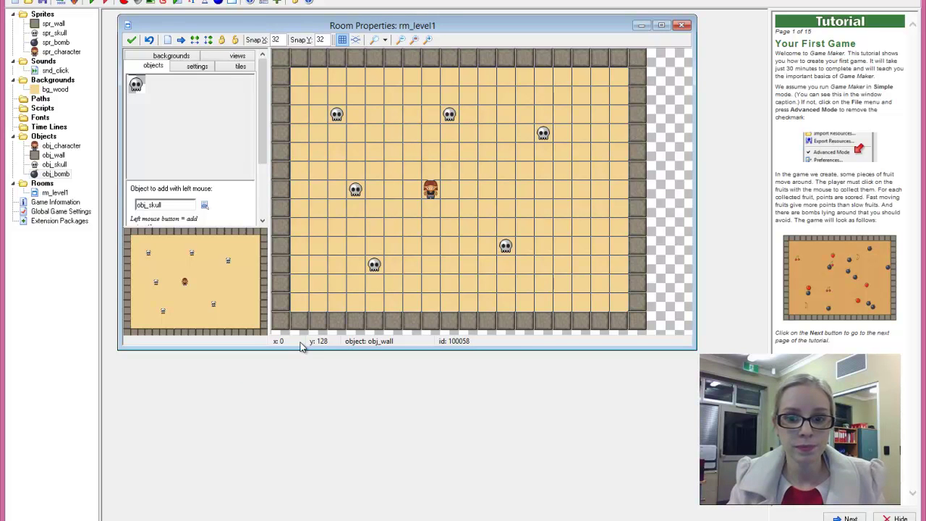